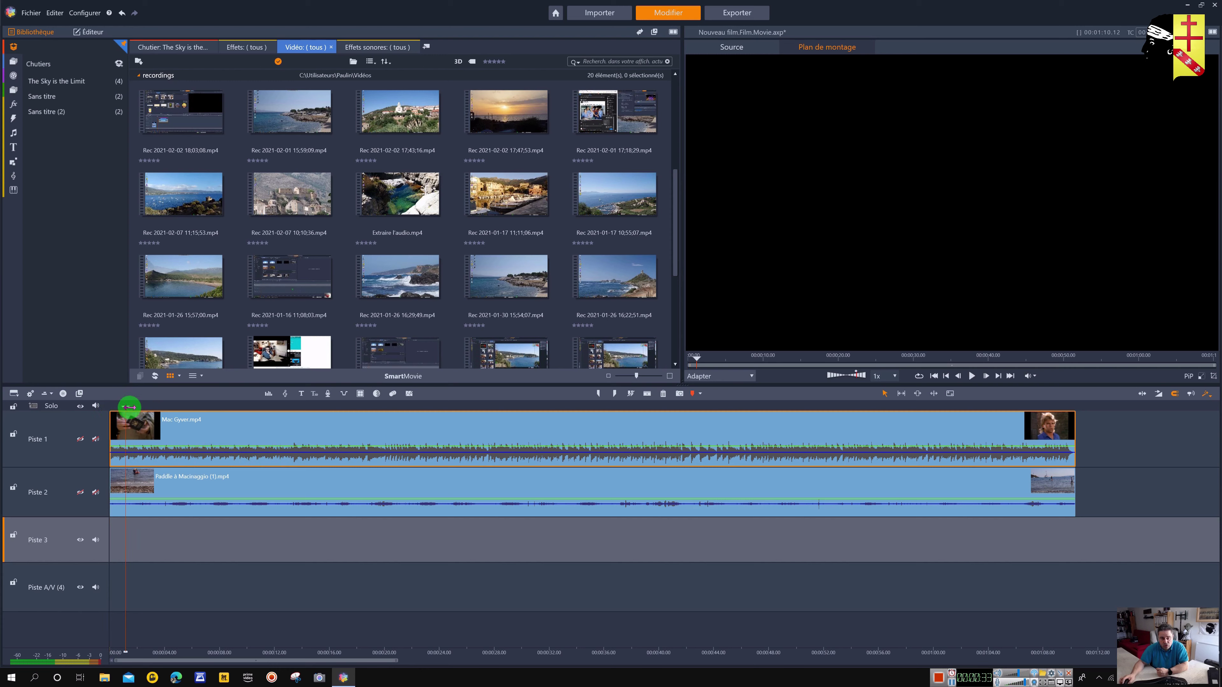
- Return the playhead to the start of the timeline and play the first seconds of the montage
{"action": "left_click", "coordinate": [348, 407]}
{"action": "left_click", "coordinate": [111, 407]}
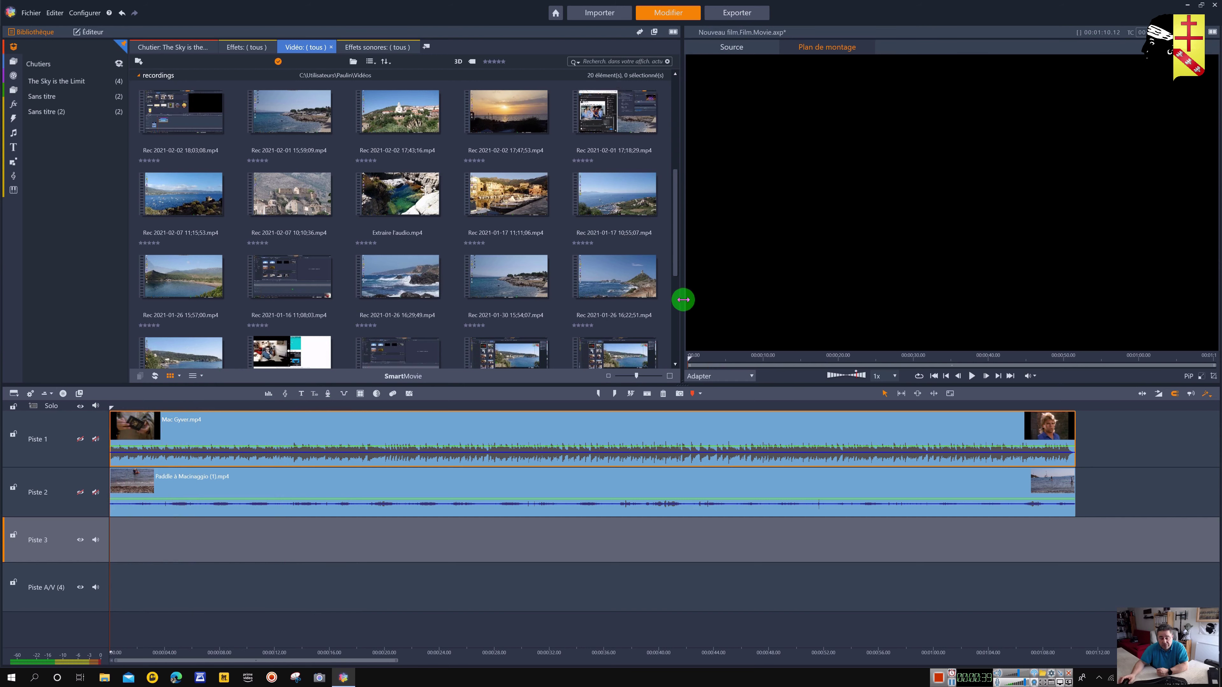
{"action": "left_click", "coordinate": [972, 376]}
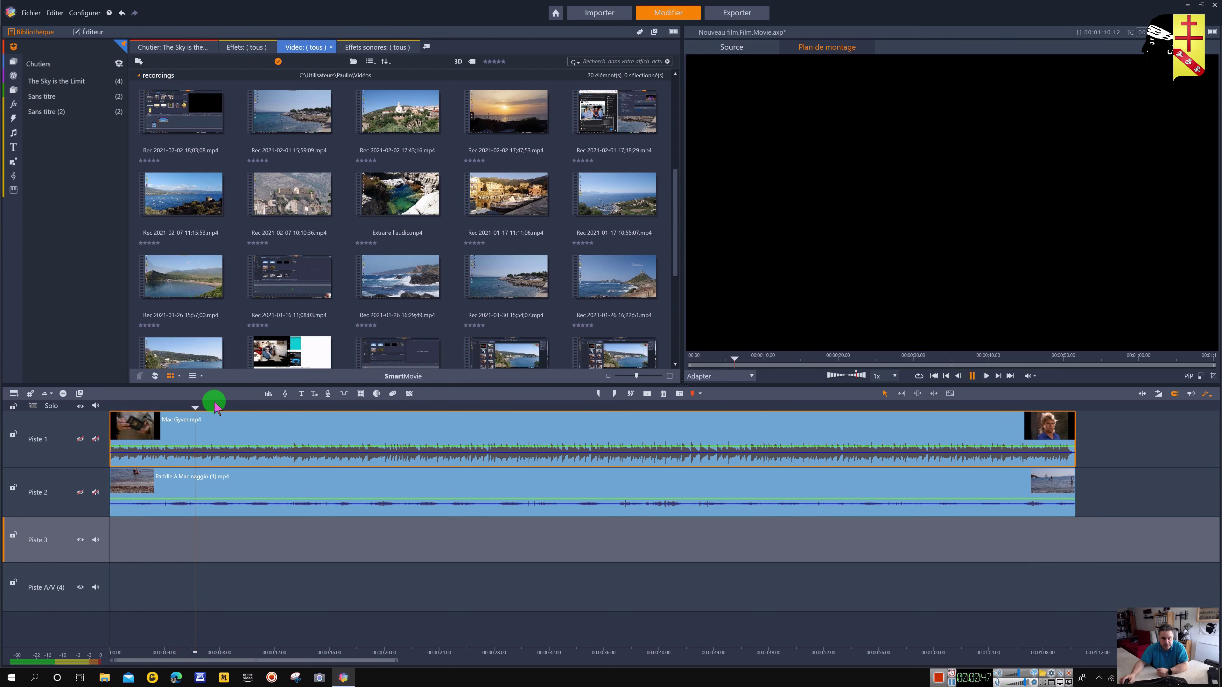
{"action": "left_click", "coordinate": [972, 376]}
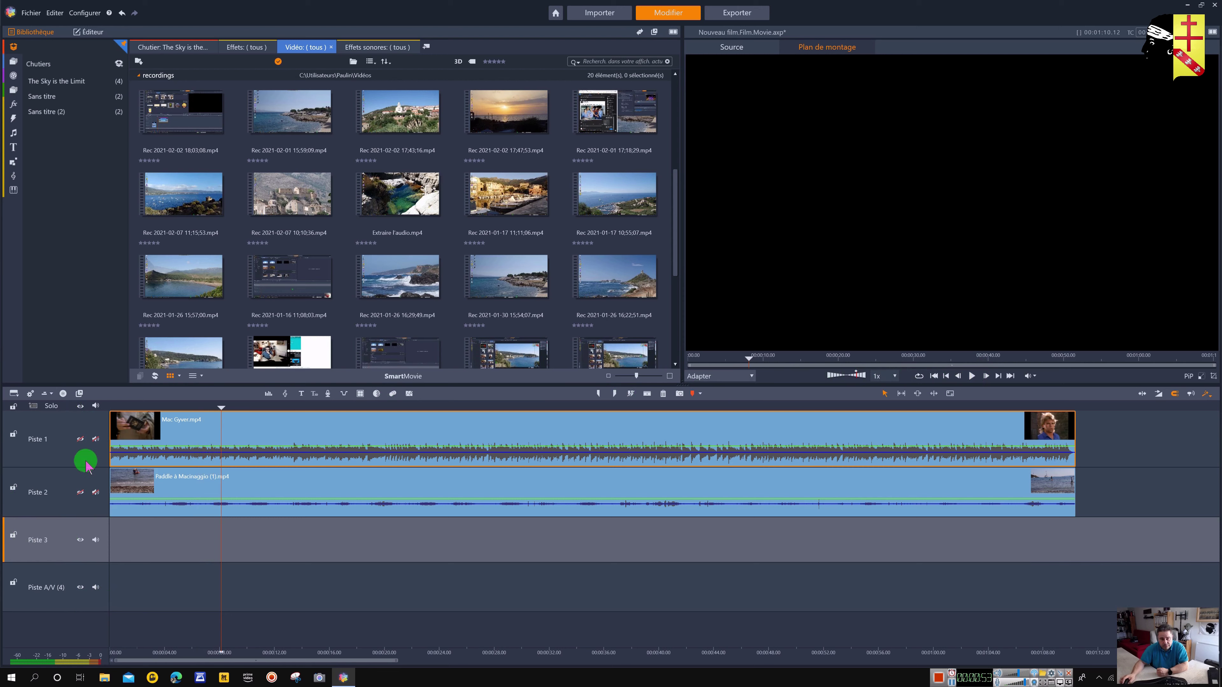
- Enable the audio and the video display of Piste 1, playing the montage briefly to check its sound
{"action": "left_click", "coordinate": [98, 442]}
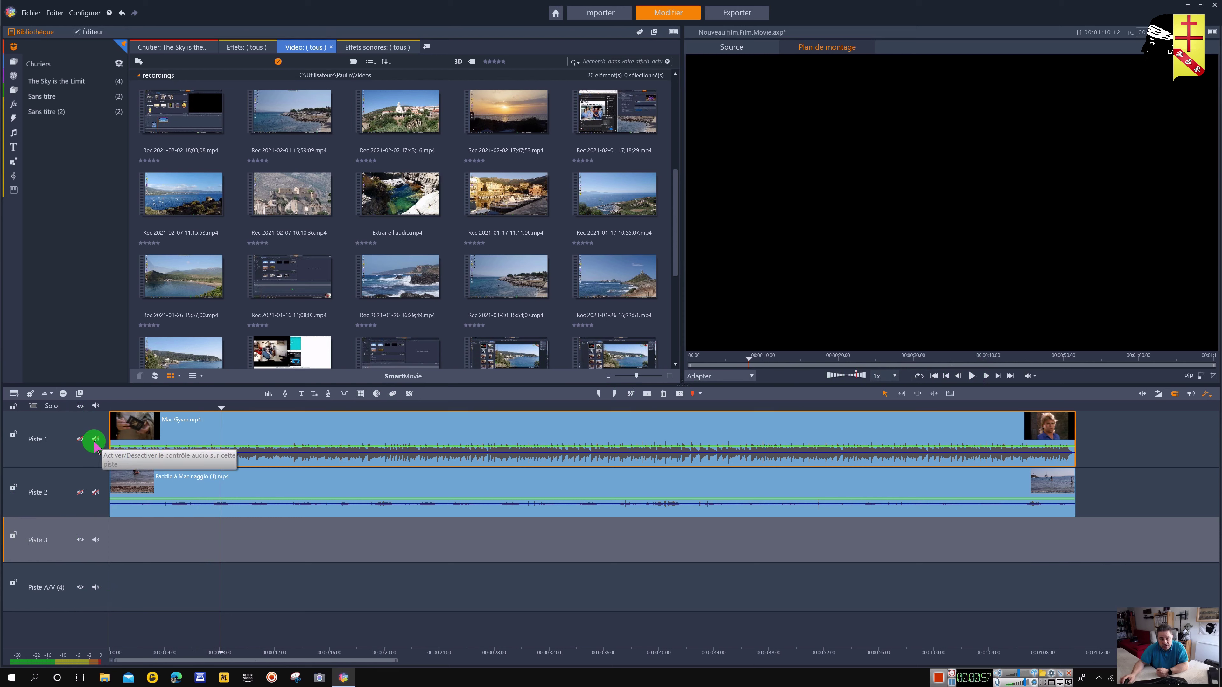
{"action": "left_click", "coordinate": [96, 438]}
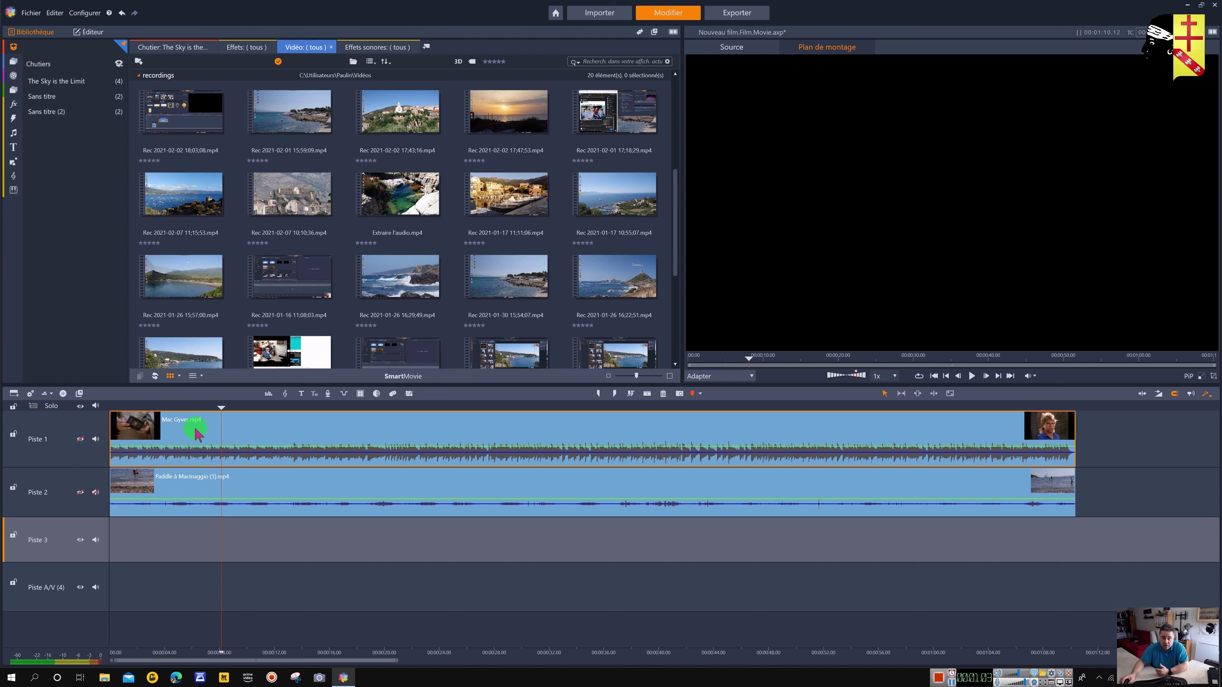
{"action": "left_click", "coordinate": [971, 376]}
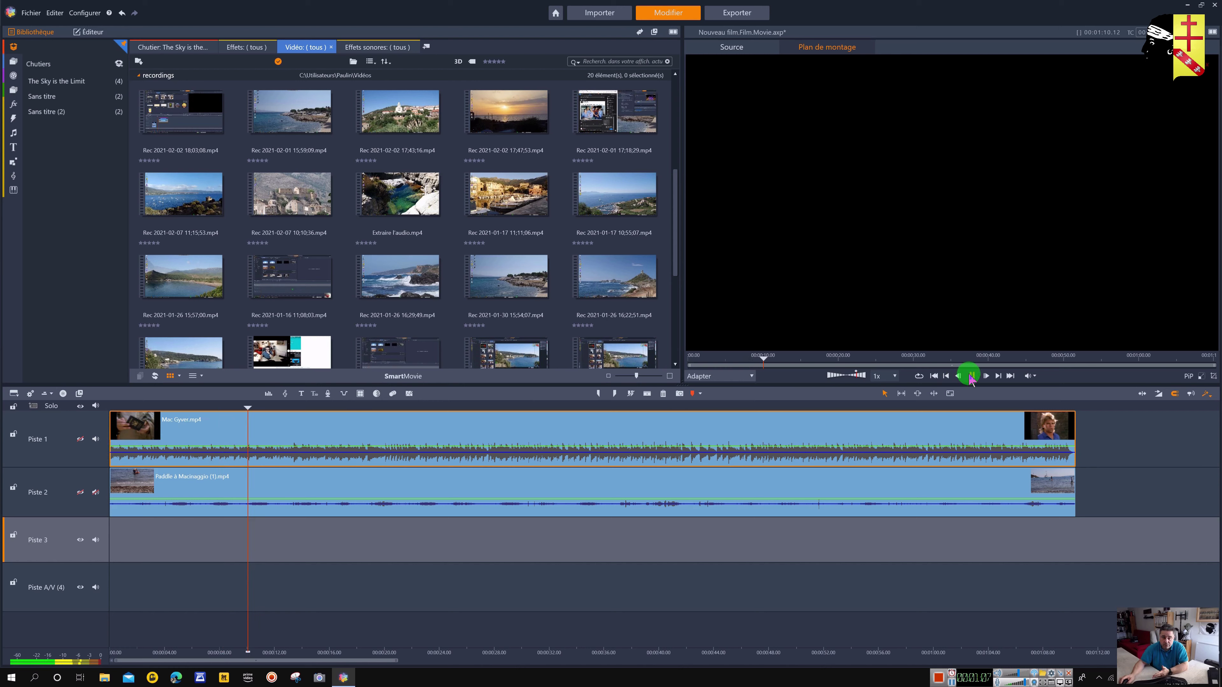
{"action": "left_click", "coordinate": [971, 376]}
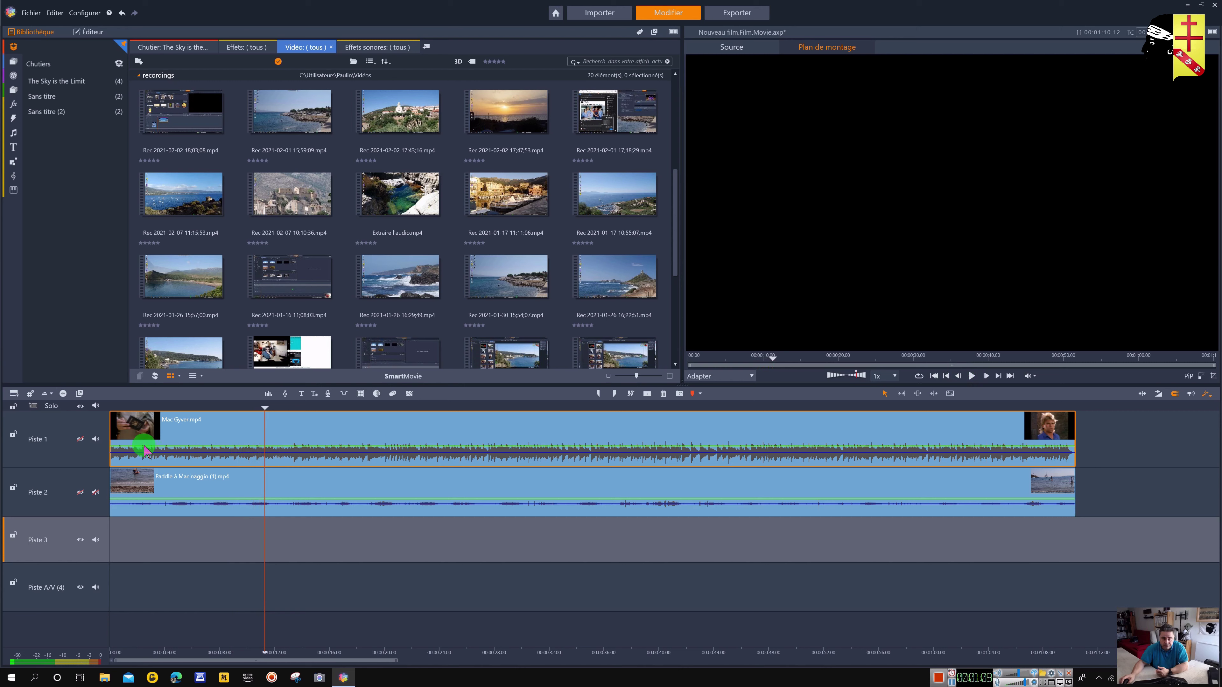
{"action": "left_click", "coordinate": [80, 439]}
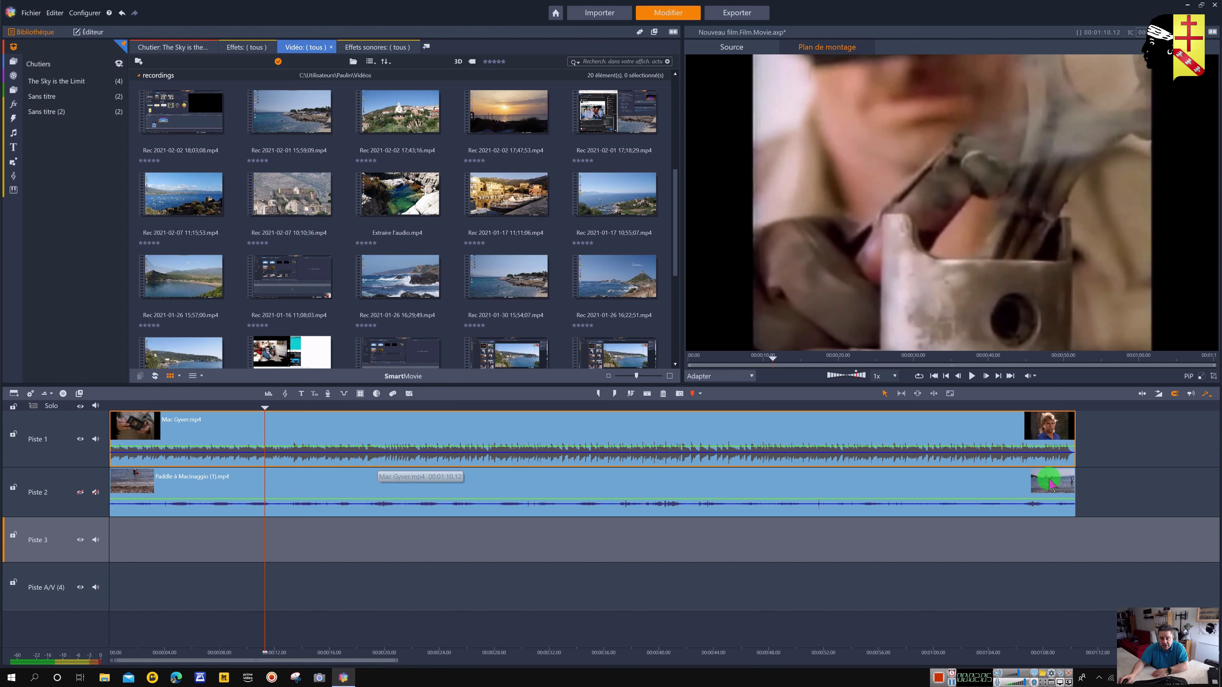
- Detach the audio from the Mac Gyver.mp4 clip on Piste 1
{"action": "right_click", "coordinate": [313, 431]}
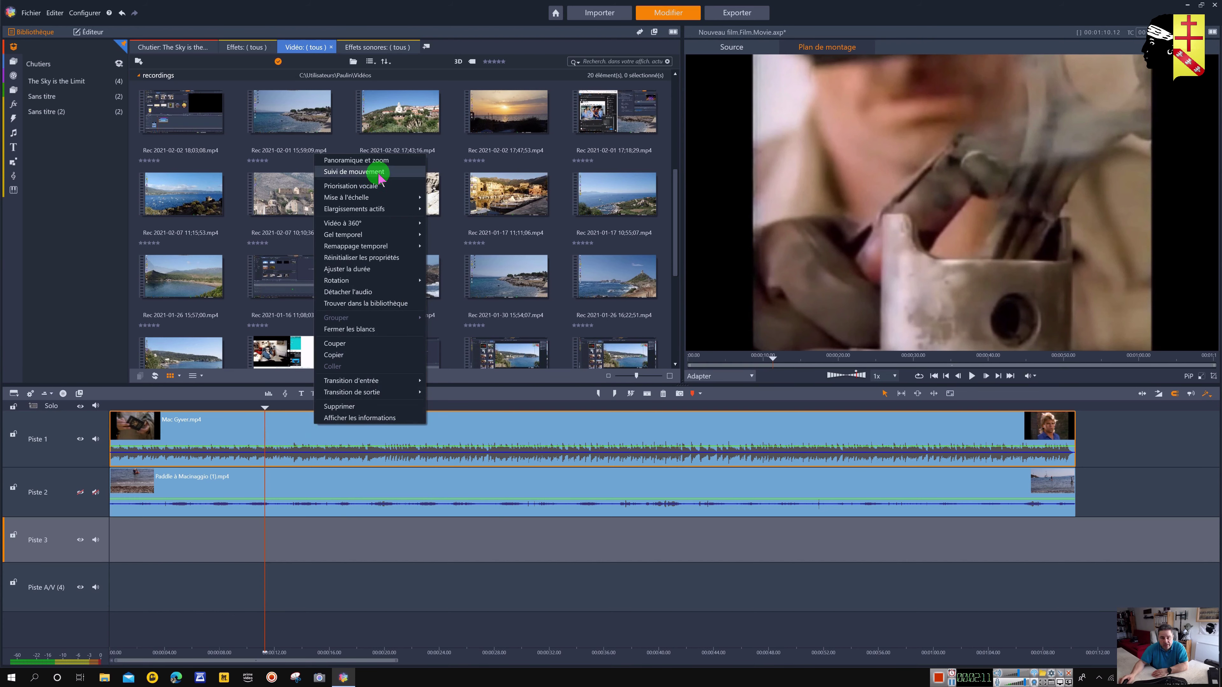
{"action": "left_click", "coordinate": [383, 292]}
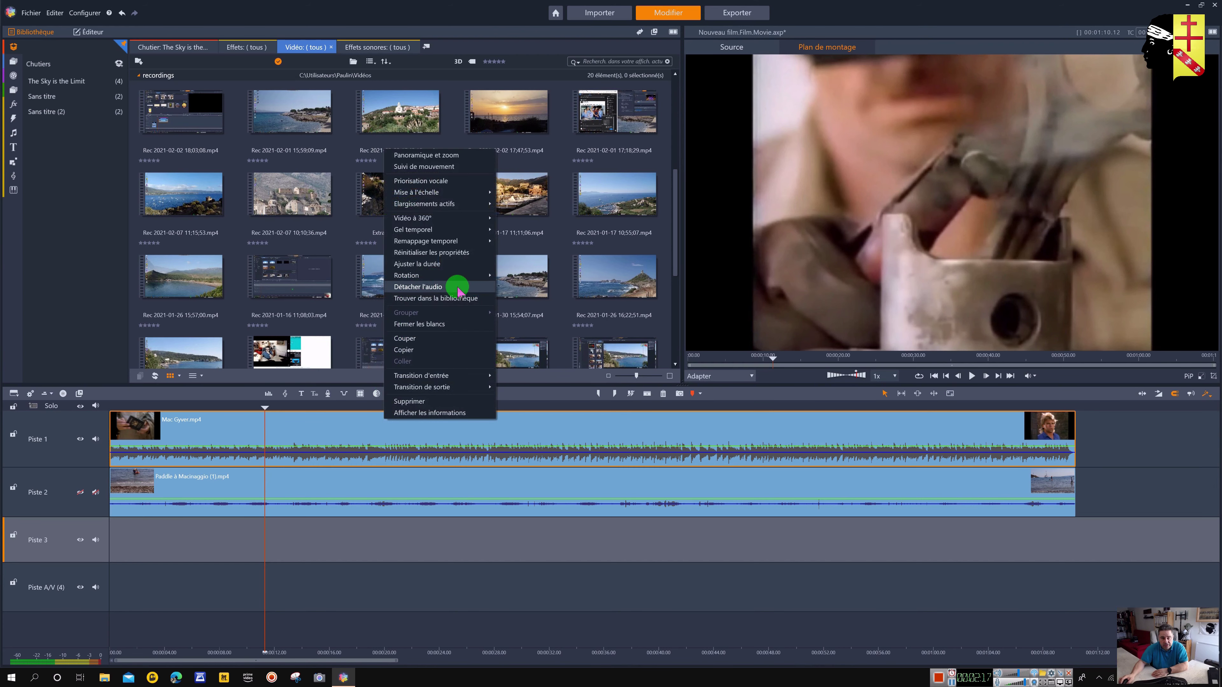
{"action": "left_click", "coordinate": [456, 287]}
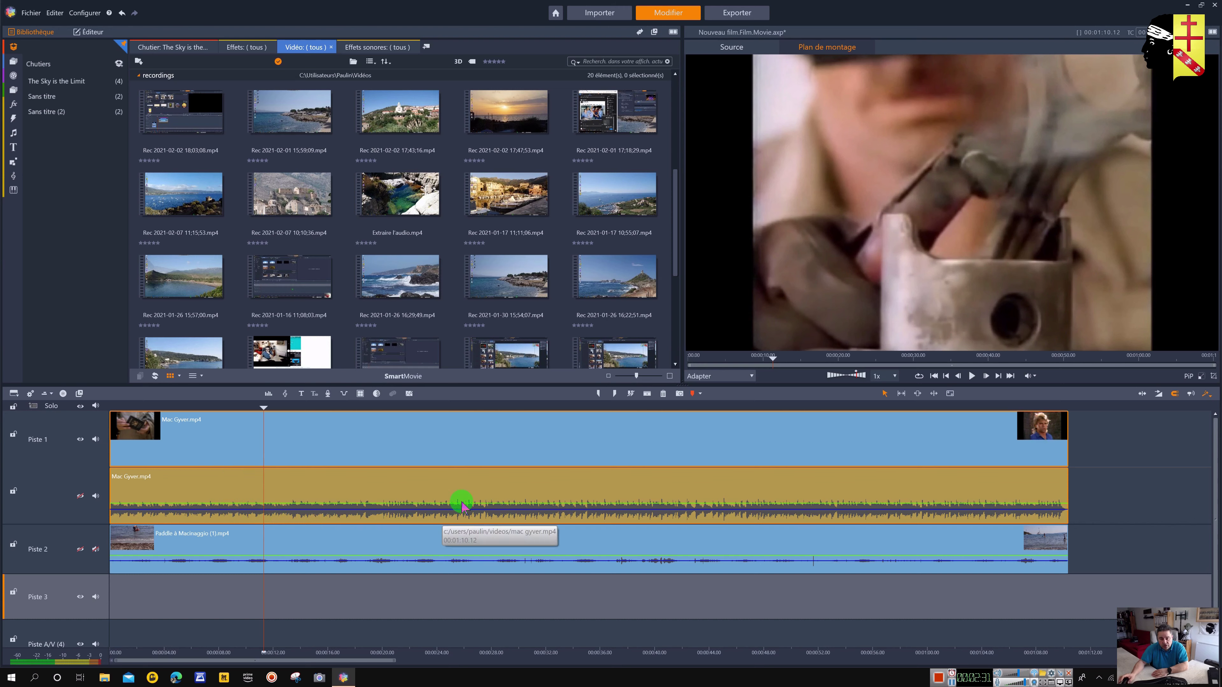
- Try deleting the detached Mac Gyver.mp4 audio clip and undo the deletion
{"action": "right_click", "coordinate": [476, 495]}
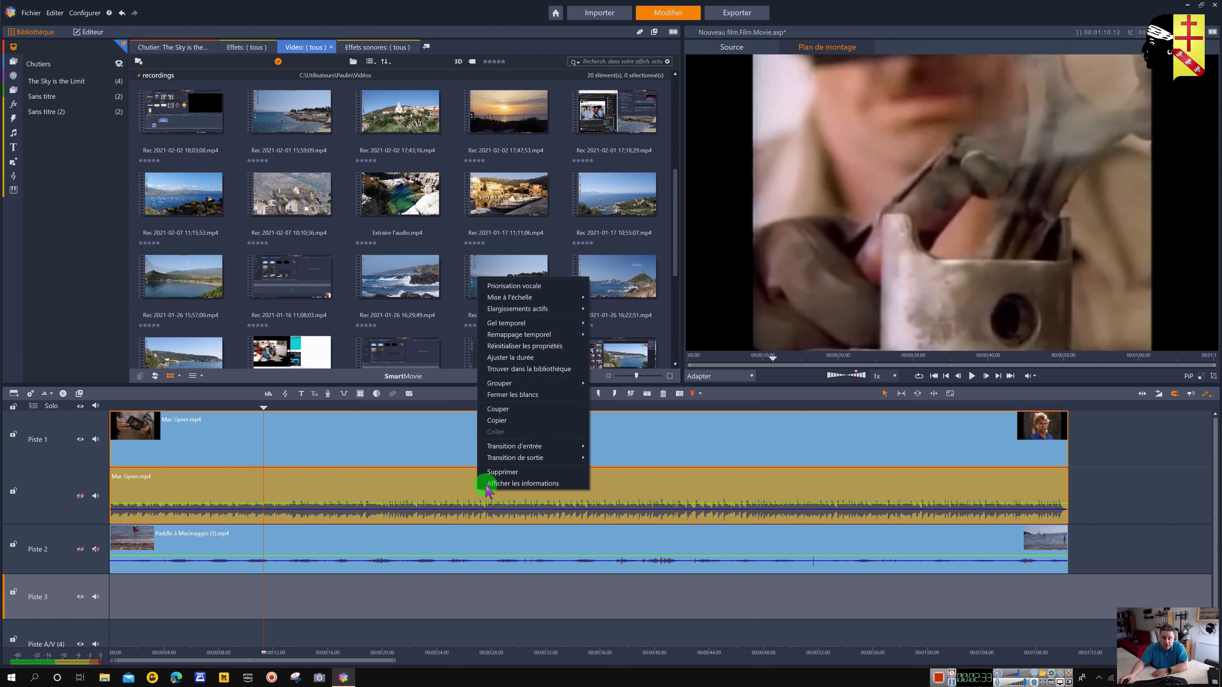
{"action": "left_click", "coordinate": [498, 474]}
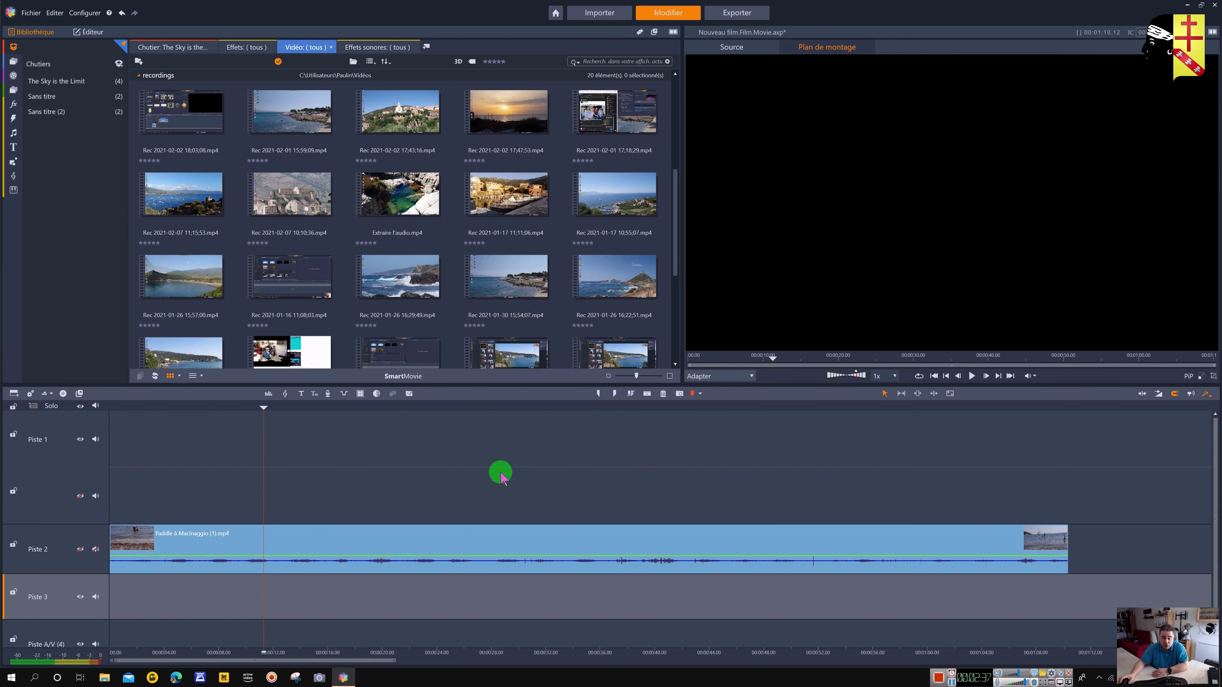
{"action": "left_click", "coordinate": [123, 13]}
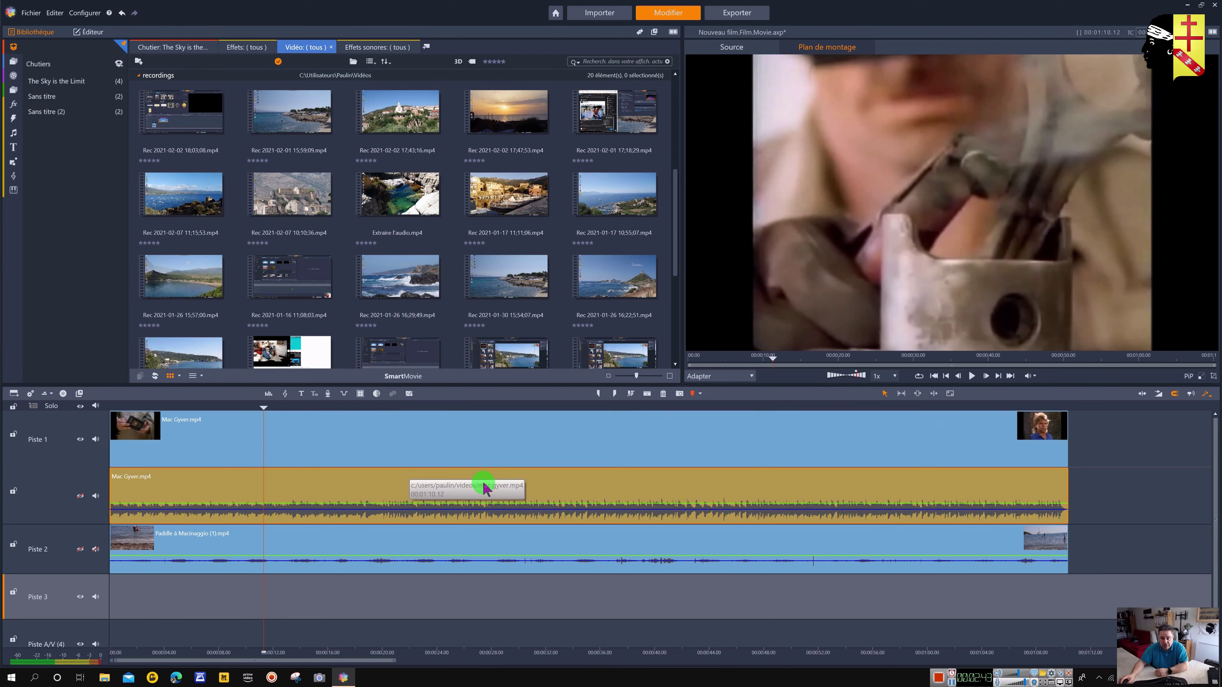
- Move the detached Mac Gyver.mp4 audio clip down to Piste 3, aligned with the start of the timeline
{"action": "right_click", "coordinate": [484, 488]}
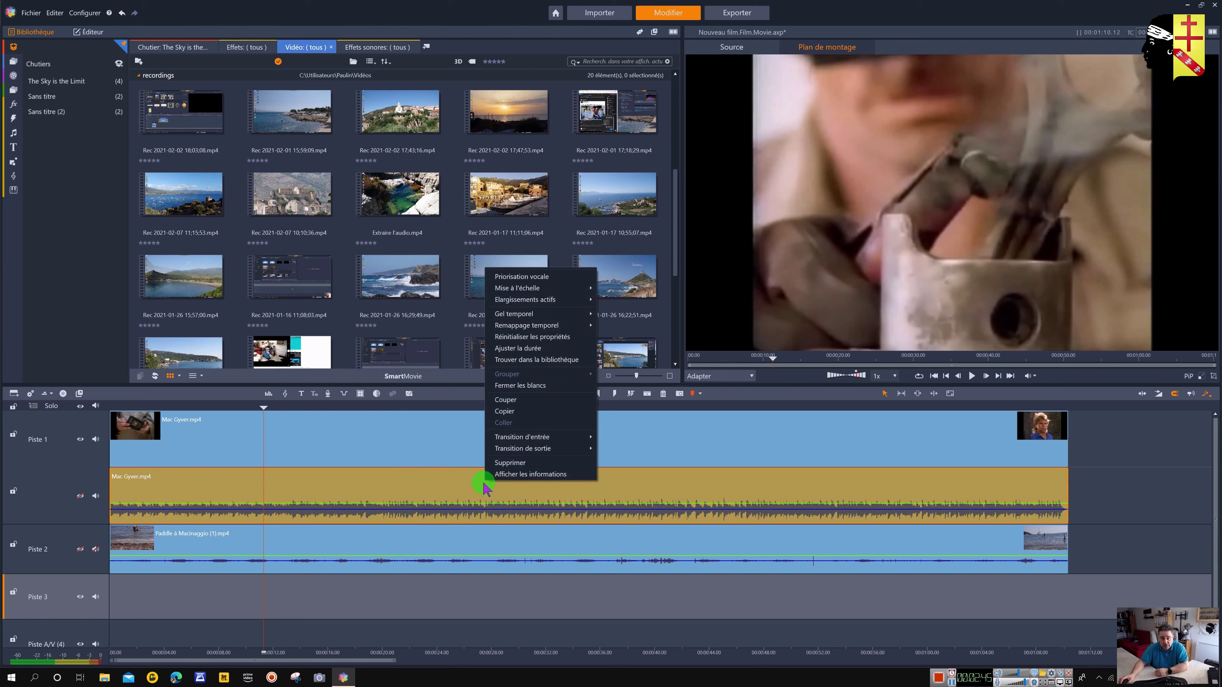
{"action": "left_click", "coordinate": [448, 487]}
{"action": "left_click_drag", "start_coordinate": [448, 489], "coordinate": [440, 580]}
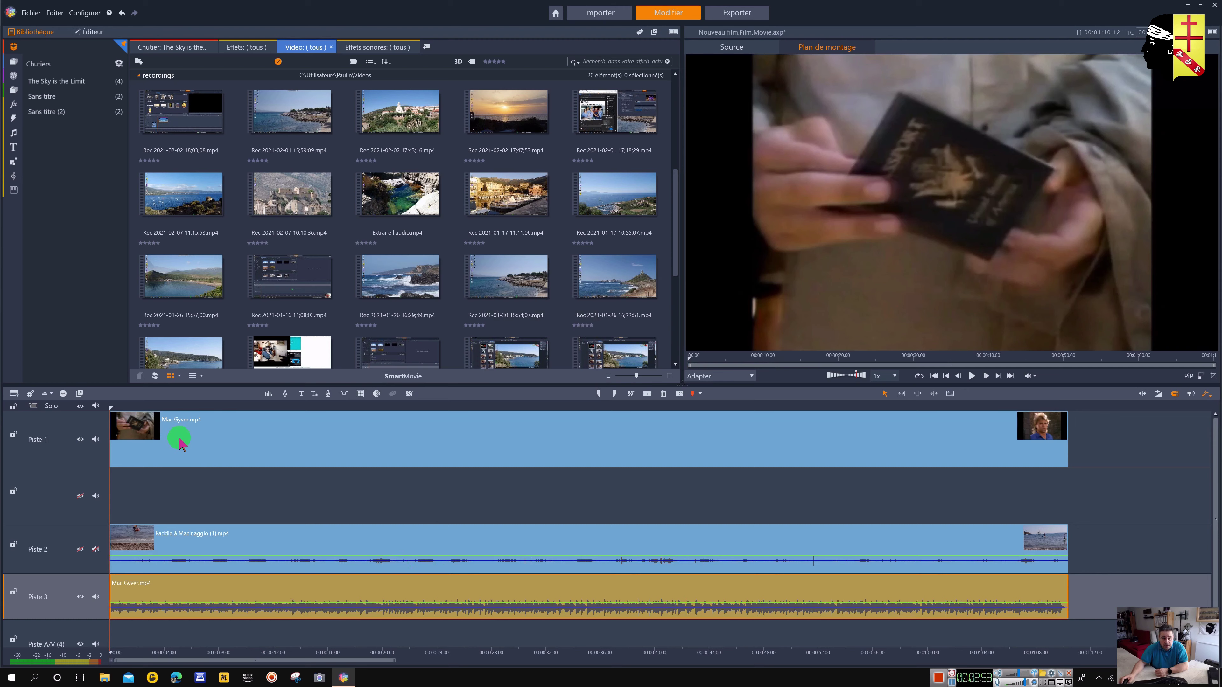
- Delete the Mac Gyver.mp4 video clip from Piste 1 and remove the empty audio track below it
{"action": "right_click", "coordinate": [460, 422]}
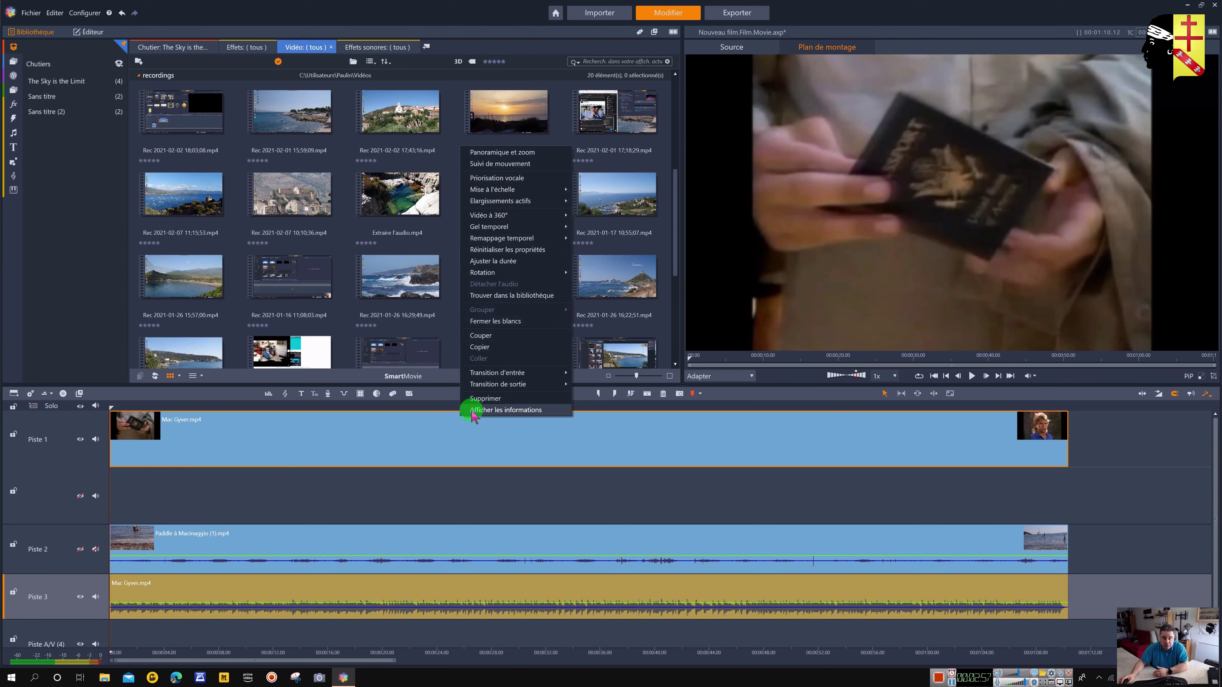
{"action": "left_click", "coordinate": [482, 399]}
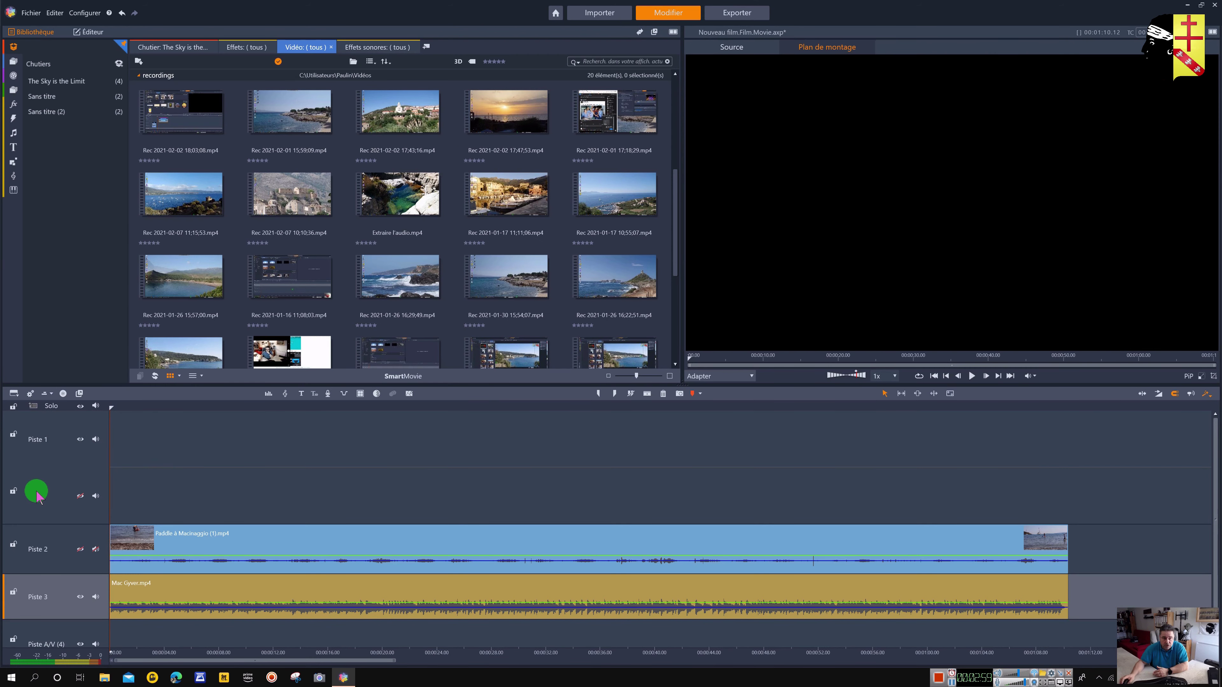
{"action": "right_click", "coordinate": [38, 494]}
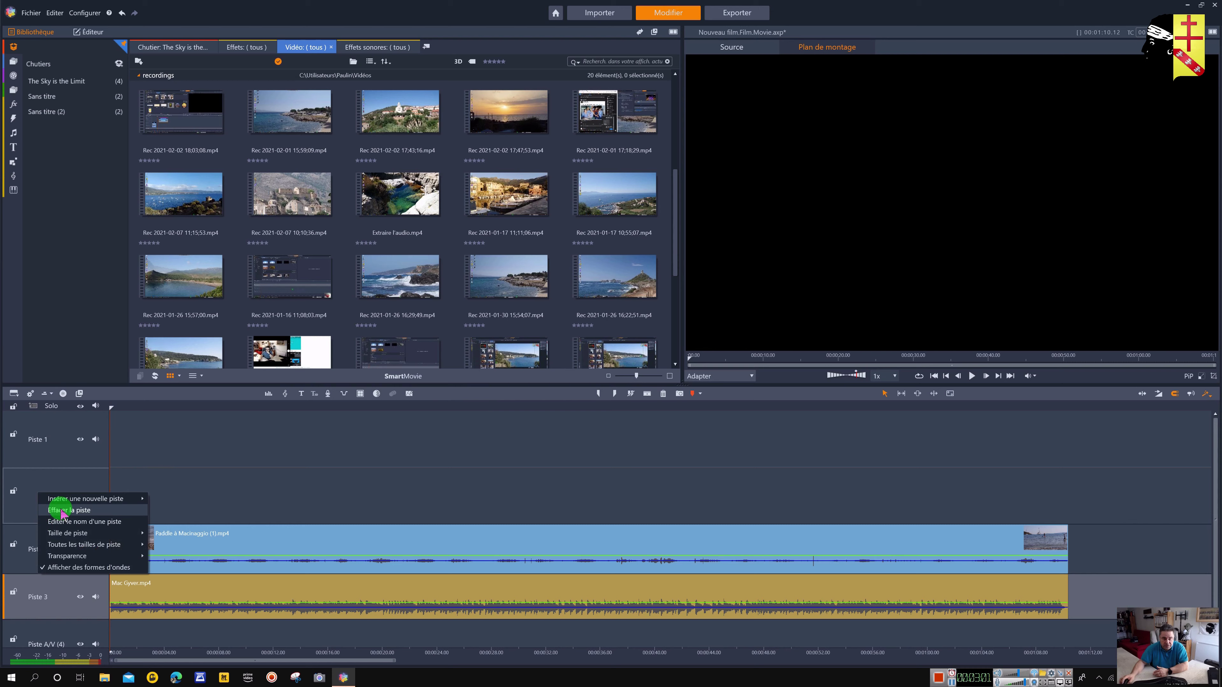
{"action": "left_click", "coordinate": [62, 510]}
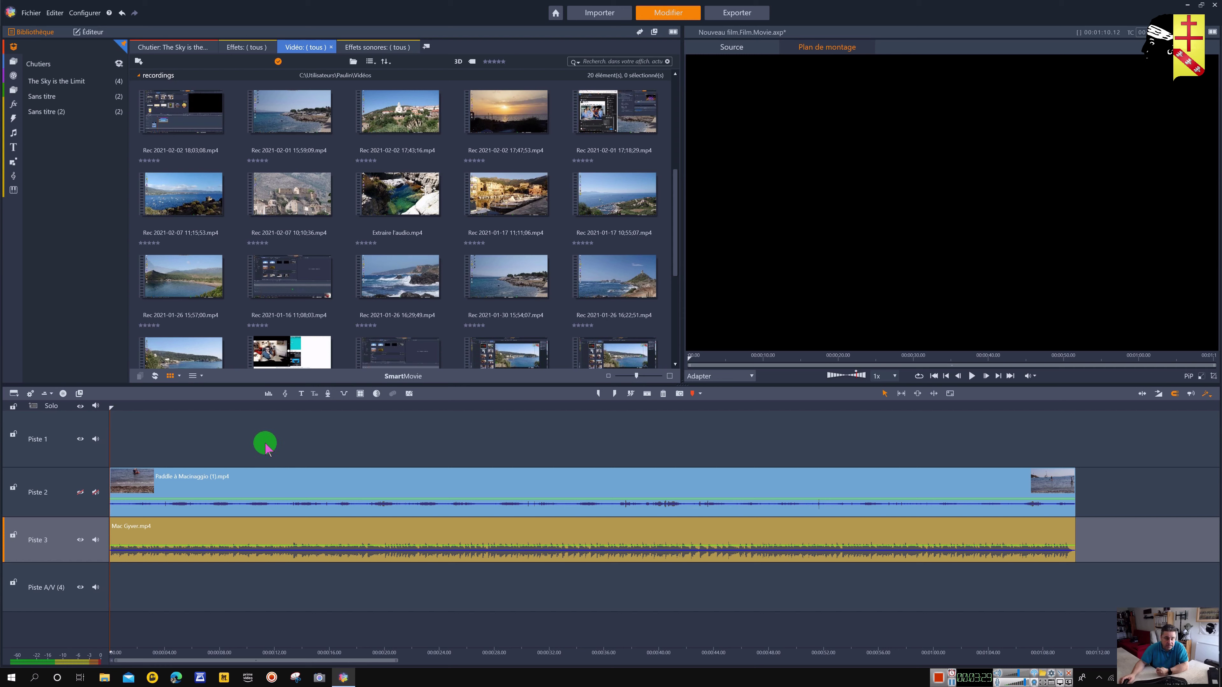
- Enable the video display of Piste 2 and detach the audio from its Paddle à Macinaggio (1).mp4 clip
{"action": "left_click", "coordinate": [80, 493]}
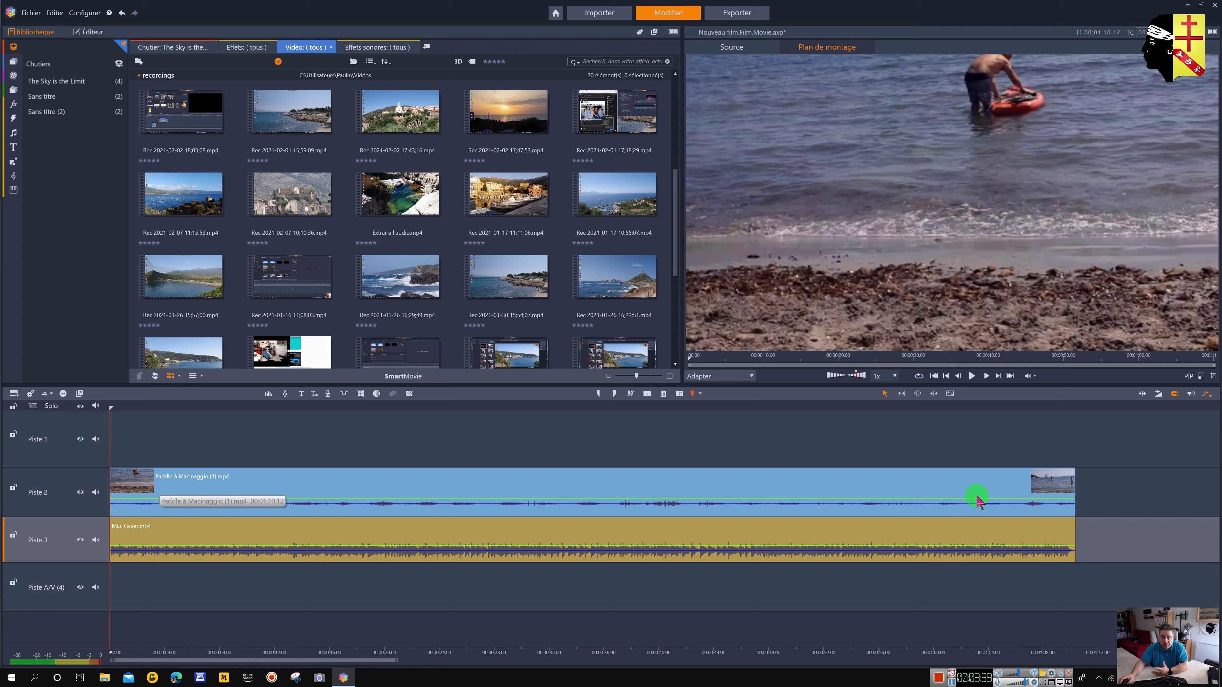
{"action": "left_click", "coordinate": [611, 490]}
{"action": "right_click", "coordinate": [611, 488]}
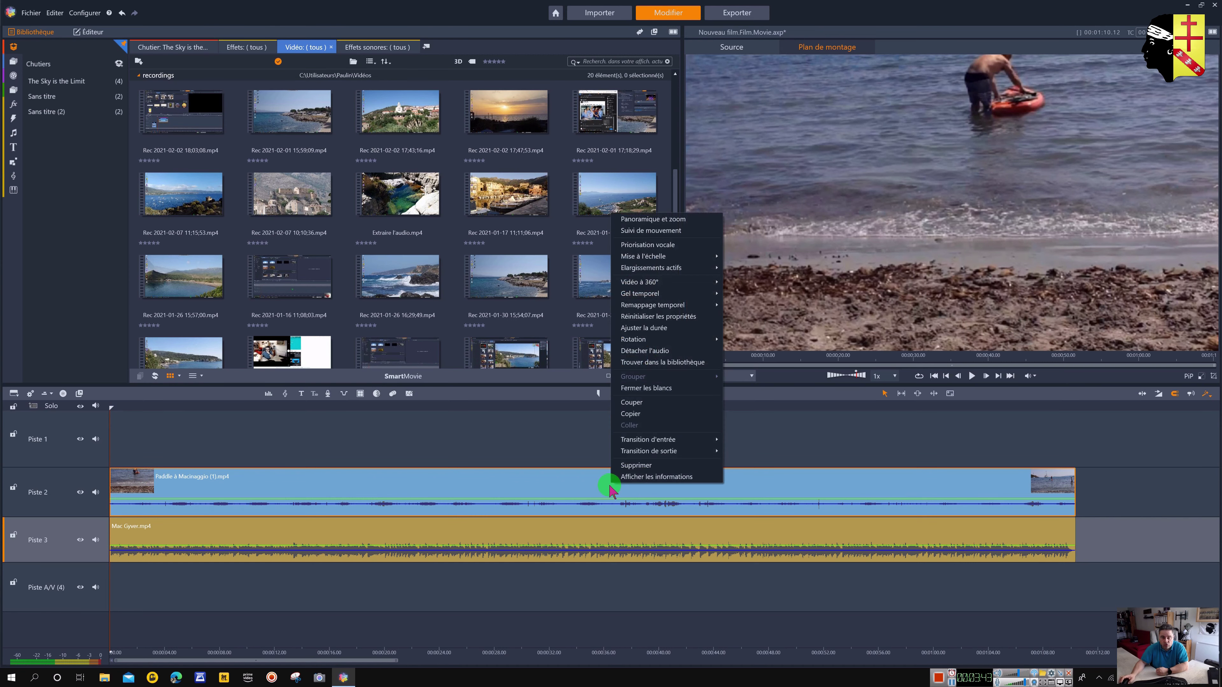
{"action": "left_click", "coordinate": [701, 348]}
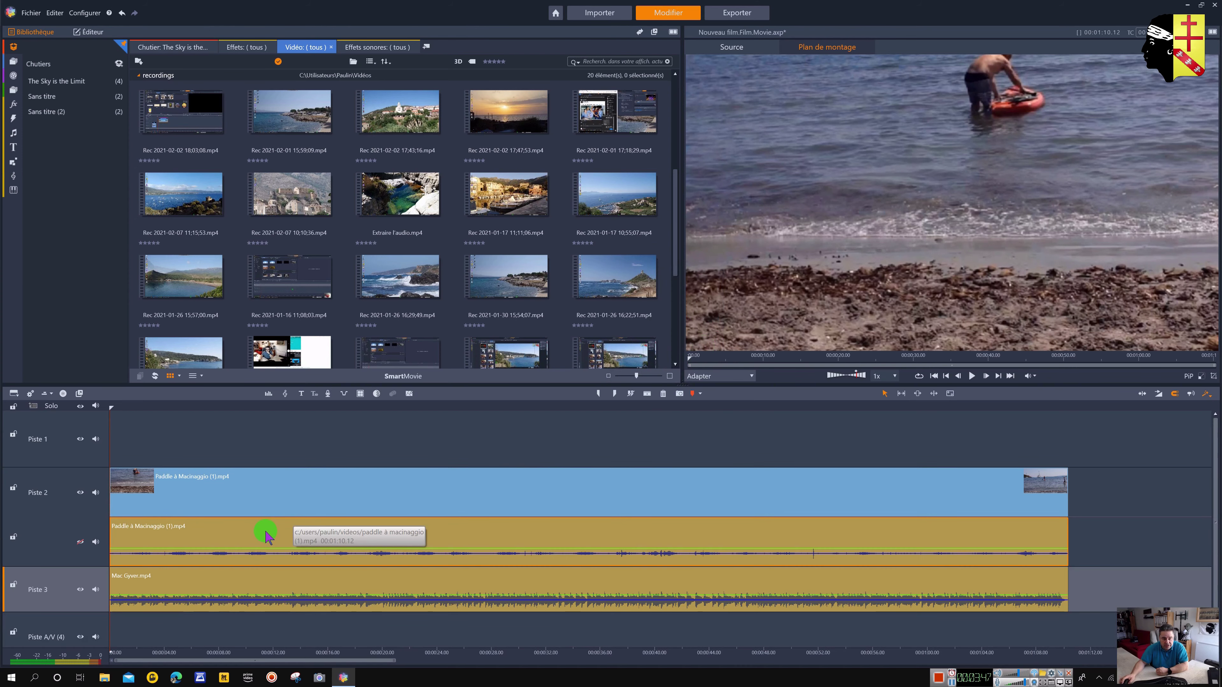
- Delete the detached Paddle à Macinaggio (1).mp4 audio clip and remove the empty track it occupied
{"action": "right_click", "coordinate": [640, 542]}
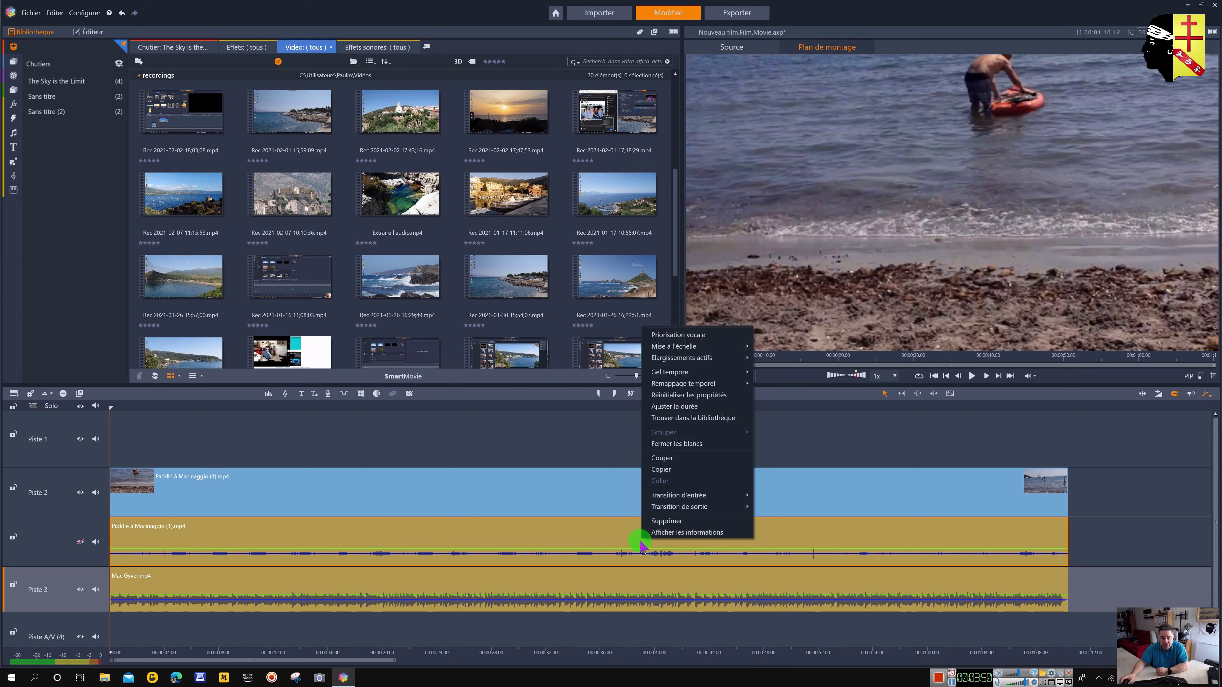
{"action": "left_click", "coordinate": [667, 521]}
{"action": "right_click", "coordinate": [41, 540]}
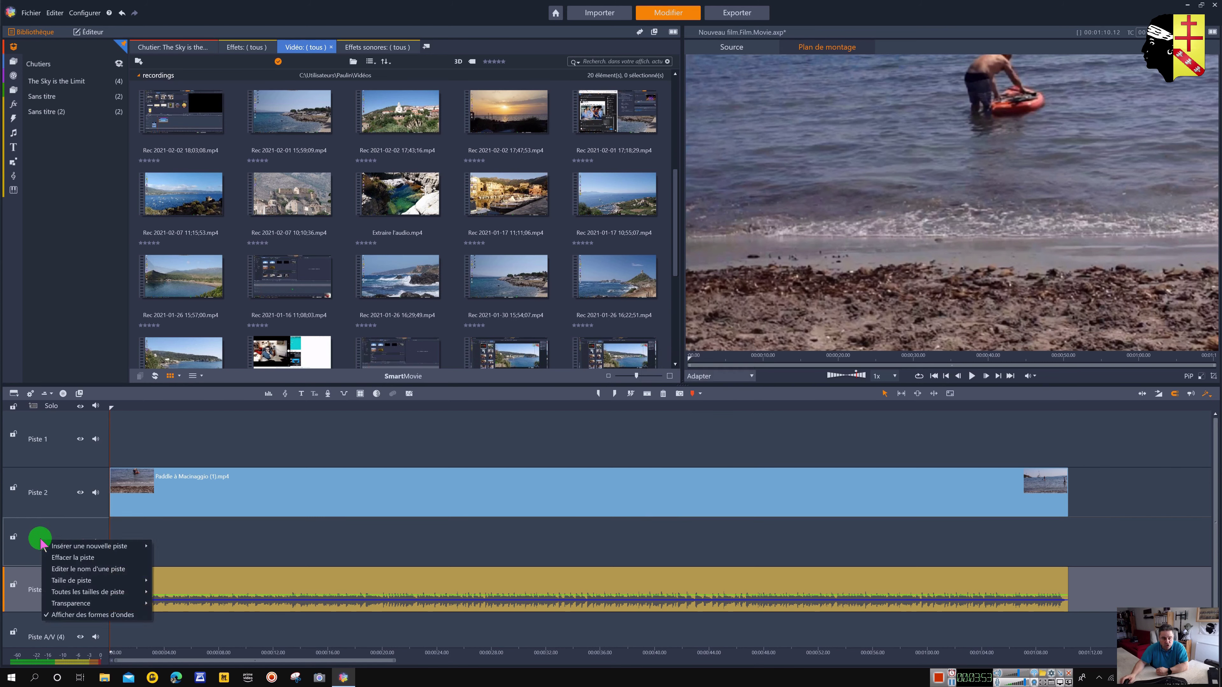
{"action": "left_click", "coordinate": [60, 558]}
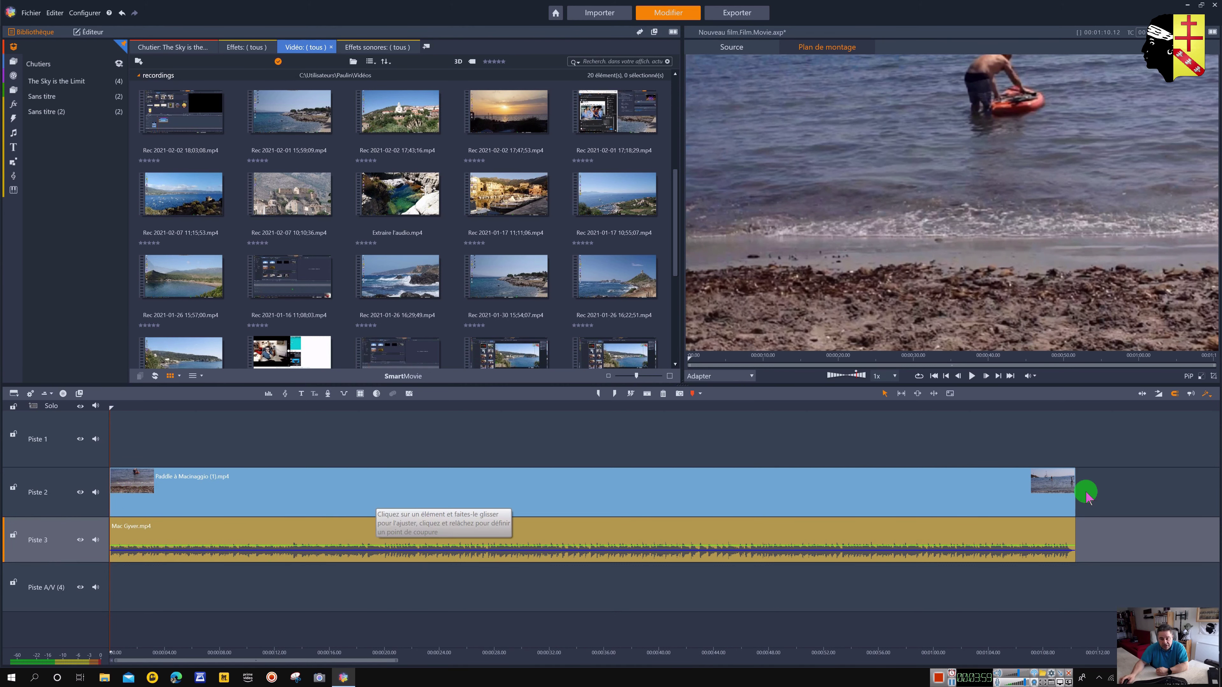
- Play the first seconds of the montage to check the paddle video with the Mac Gyver soundtrack
{"action": "left_click", "coordinate": [972, 375]}
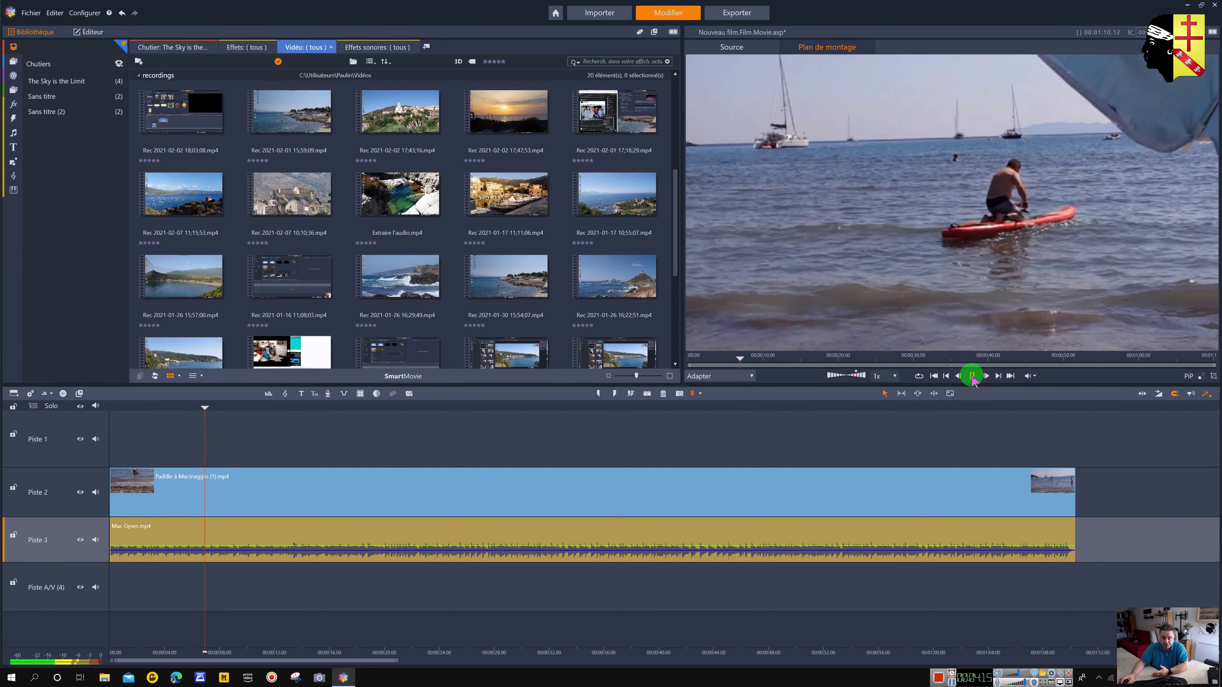
{"action": "left_click", "coordinate": [971, 376]}
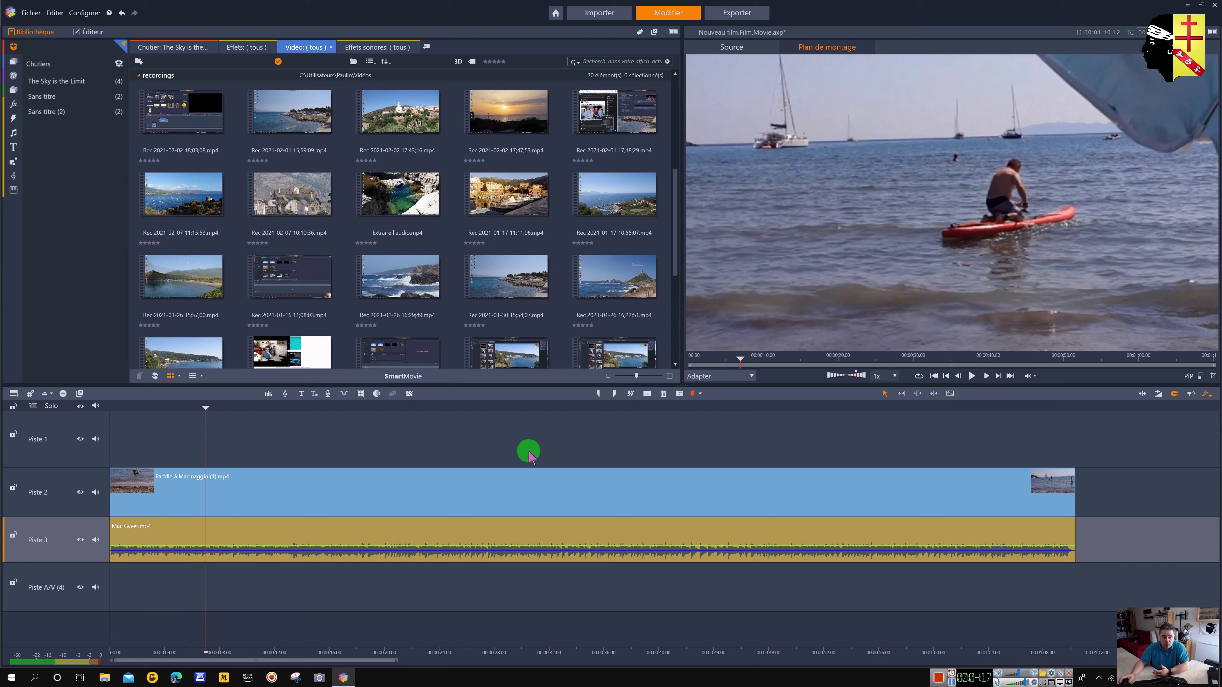